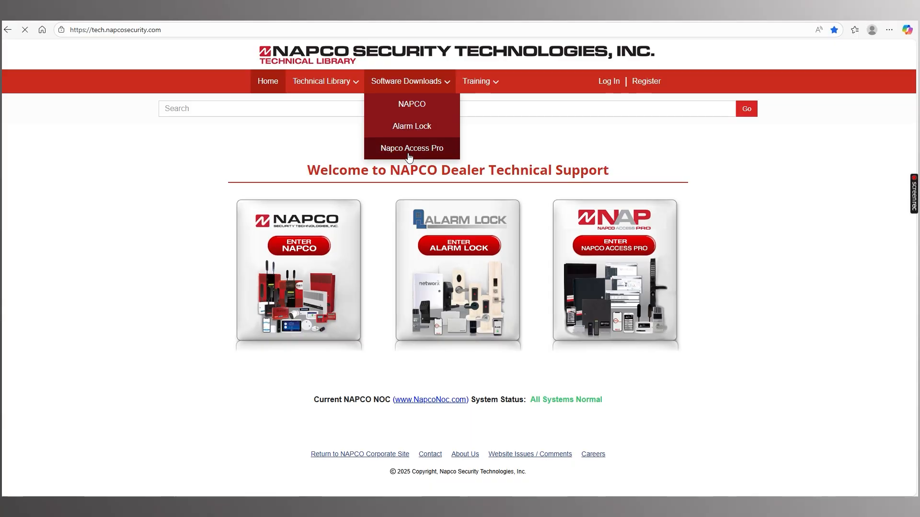
Download uniVerse Finder Utility Software V1.5.0.8 from the Napco Access Pro software downloads, filtered by the MVP Access product type.
left_click(414, 154)
left_click(245, 230)
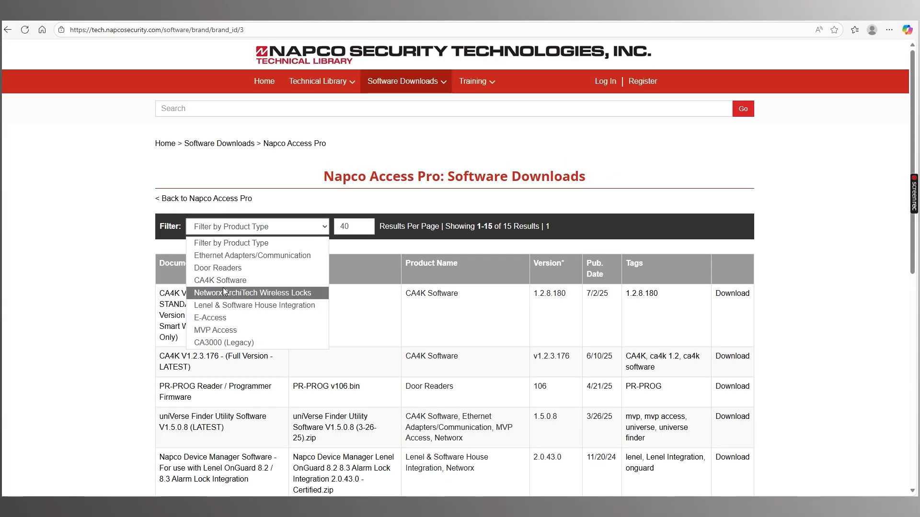
left_click(217, 330)
left_click(239, 306)
left_click(592, 346)
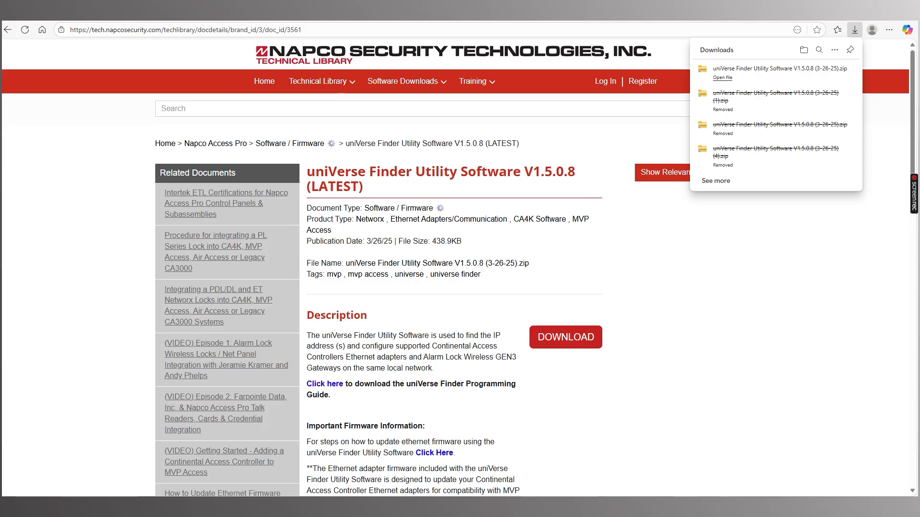
Locate the downloaded uniVerse Finder Utility zip in its folder and extract all its files there.
right_click(747, 73)
left_click(775, 117)
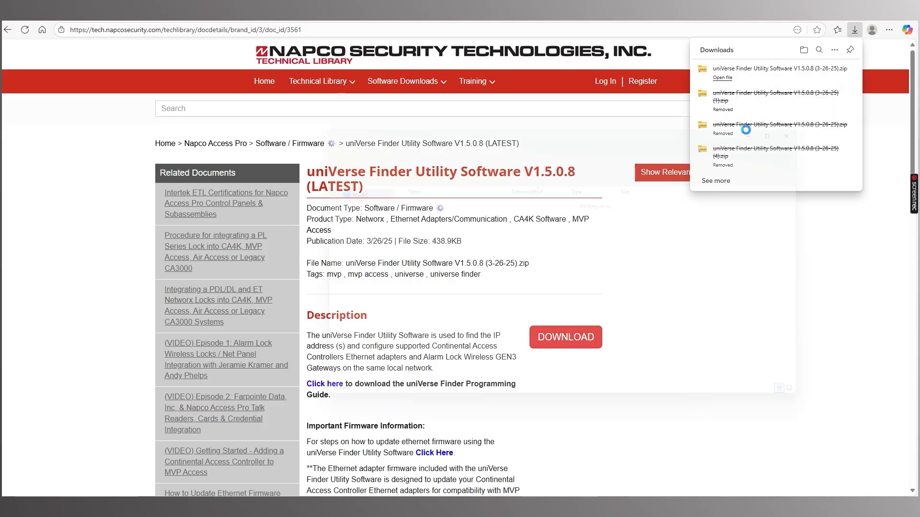
right_click(408, 211)
key("Escape")
right_click(407, 211)
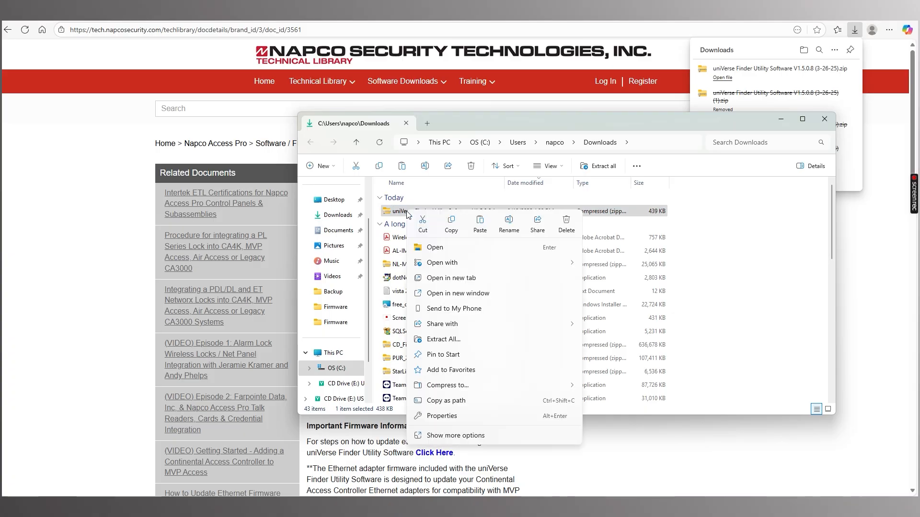
left_click(443, 339)
left_click(544, 348)
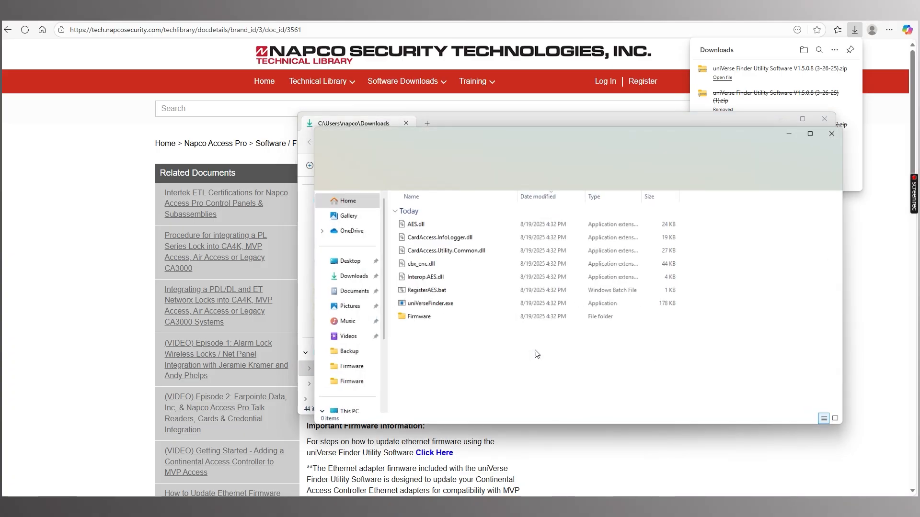
Run uniVerseFinder.exe as administrator and discover the controllers on the local network.
left_click(435, 307)
right_click(434, 306)
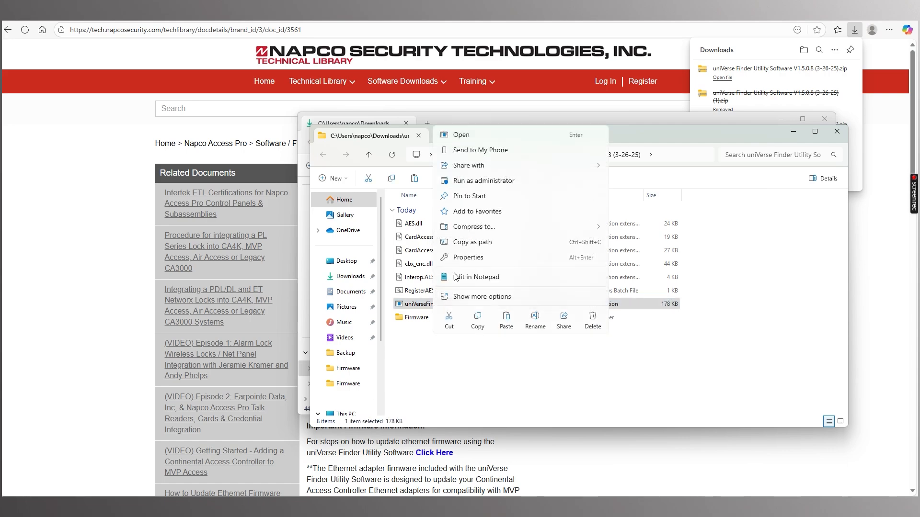
left_click(474, 181)
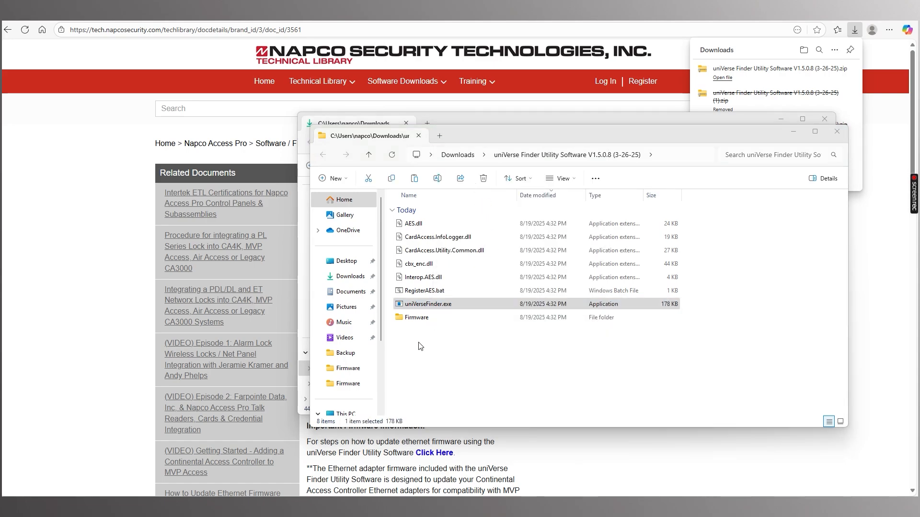
left_click(393, 138)
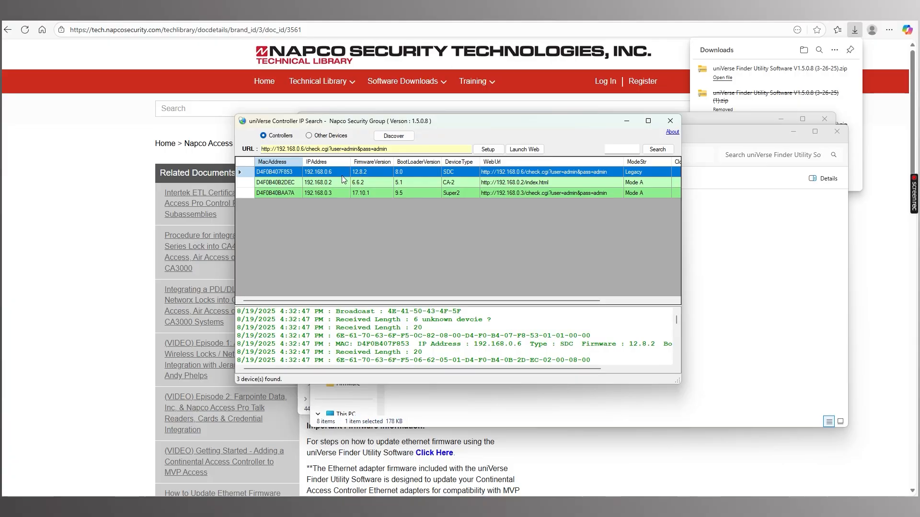
Update the Ethernet adapter firmware of the controller at 192.168.0.6 with cicp2100_14_6_11.bin and close its configuration setup.
left_click(487, 149)
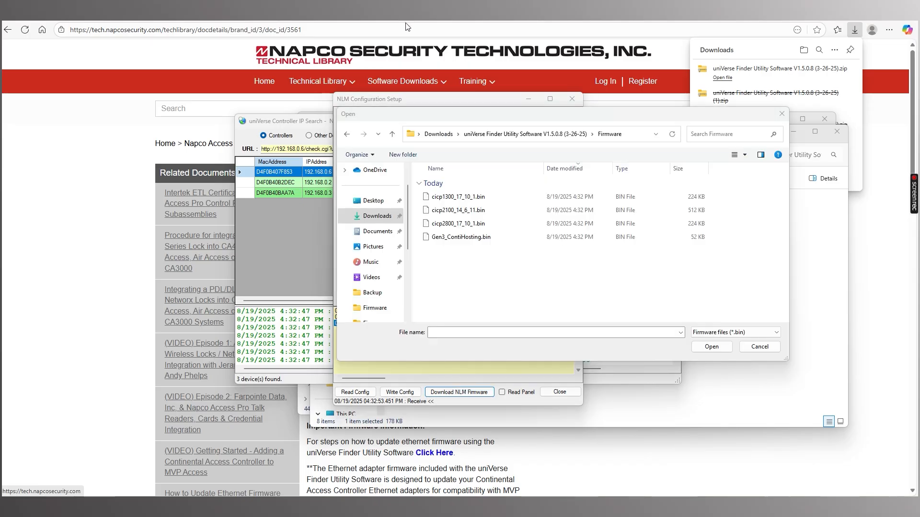
left_click(458, 216)
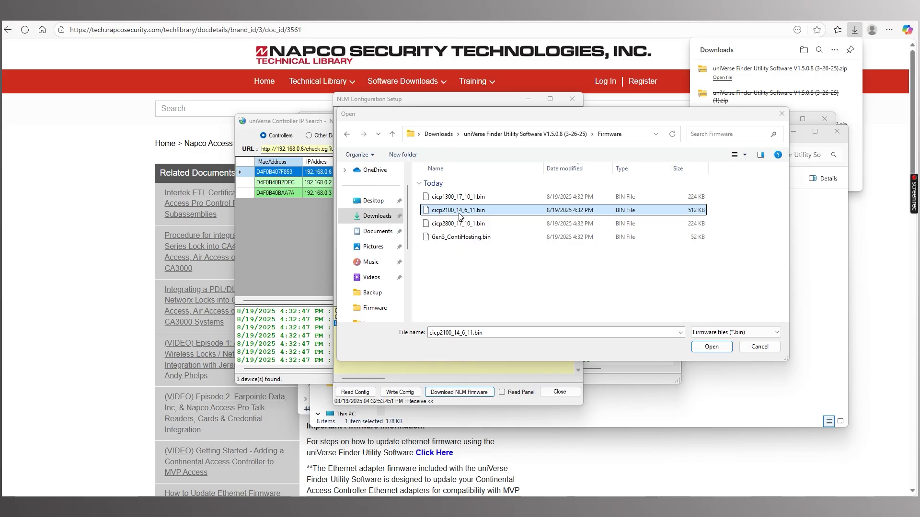
double_click(459, 217)
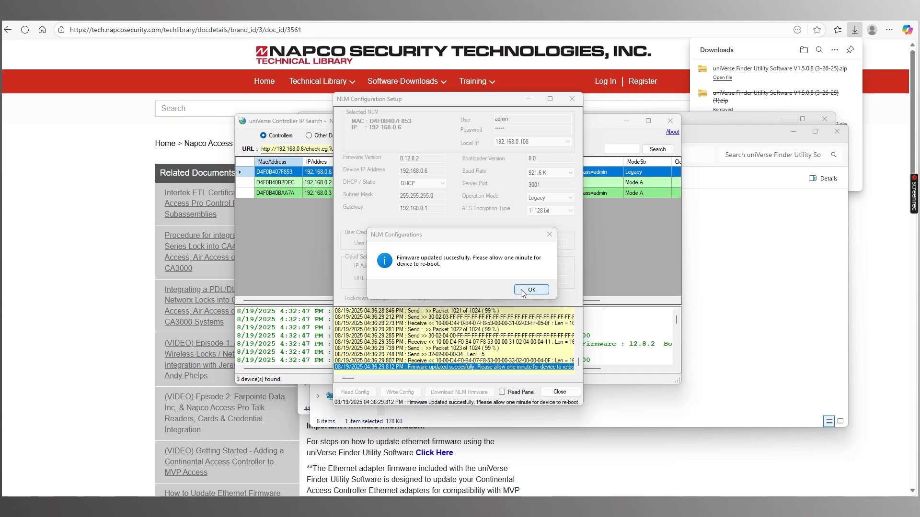
left_click(531, 290)
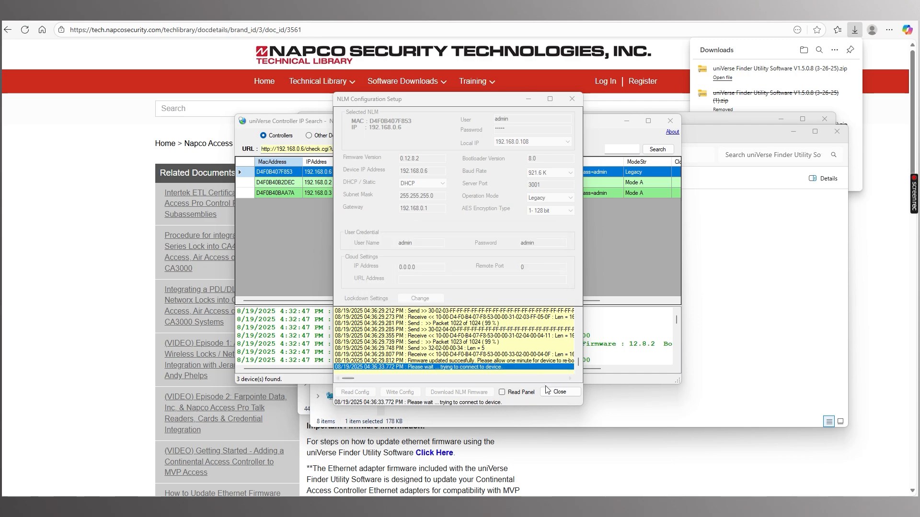
left_click(560, 392)
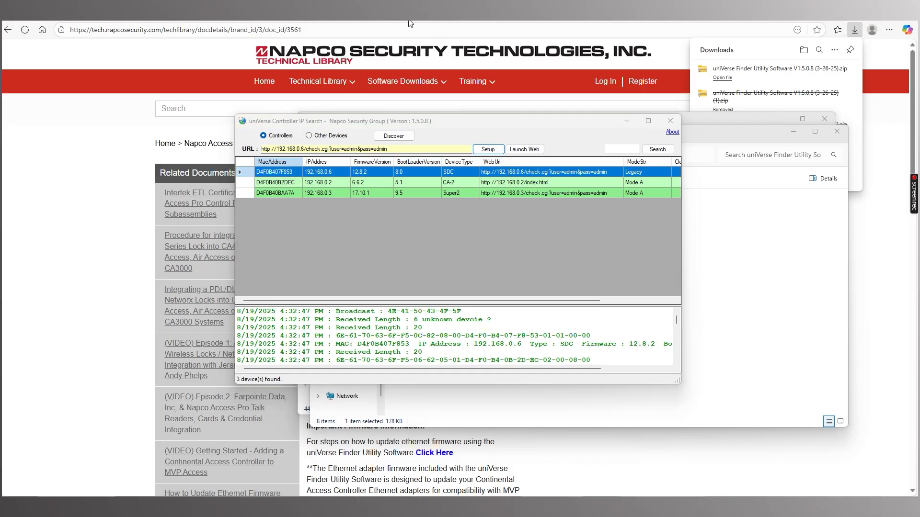
Rediscover the controllers to check their firmware and mode, consulting the CICP2100 Cloud Mode instructions in the MVP Access Help File.
left_click(404, 144)
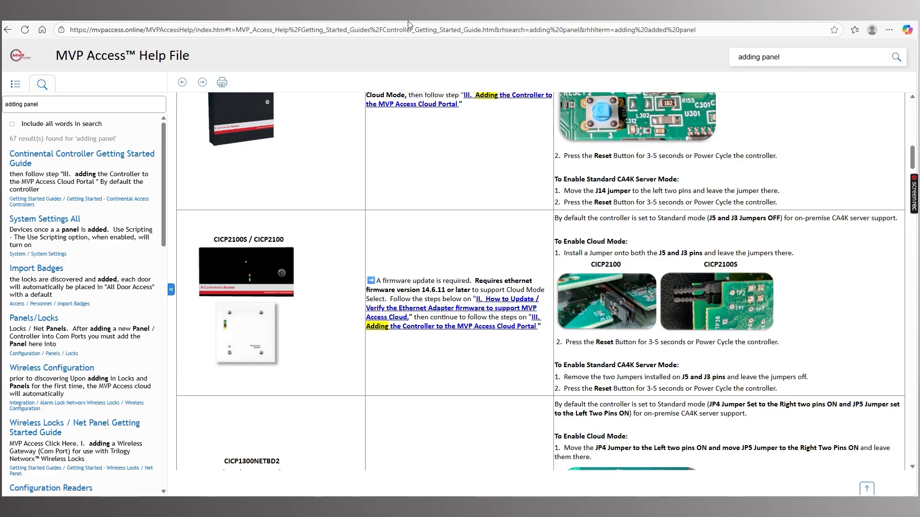
key("alt+Tab")
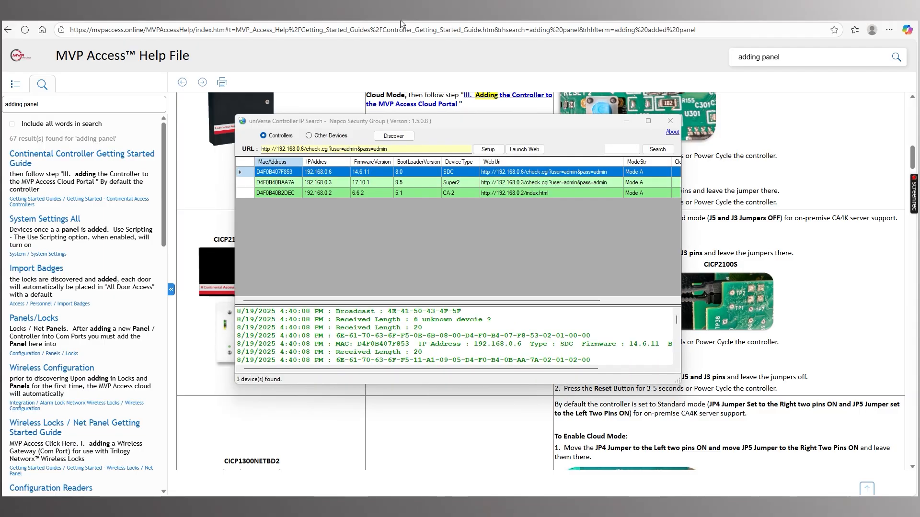
left_click(394, 136)
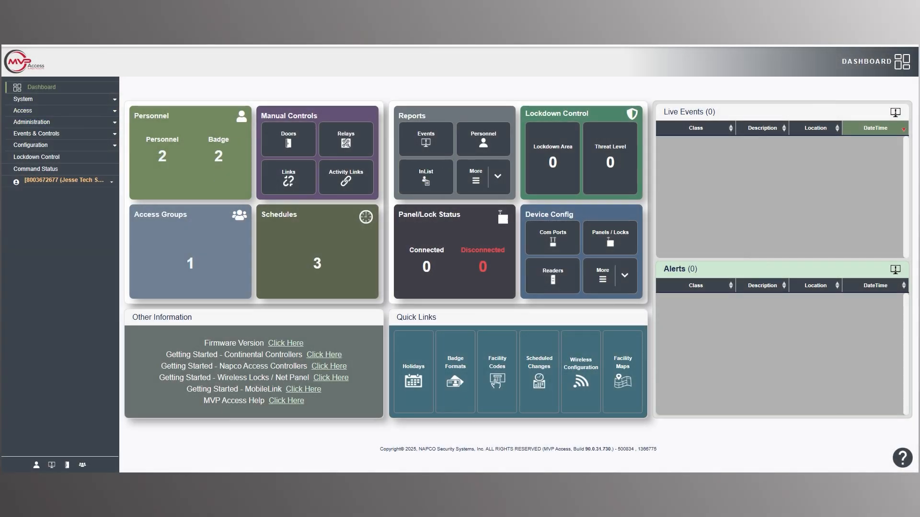
In MVP Access, add a Panel / Controllers com port described UNIVERSE #1 with MAC address D4-F0-B4-07-F8-53 and save its configuration.
left_click(29, 145)
left_click(46, 157)
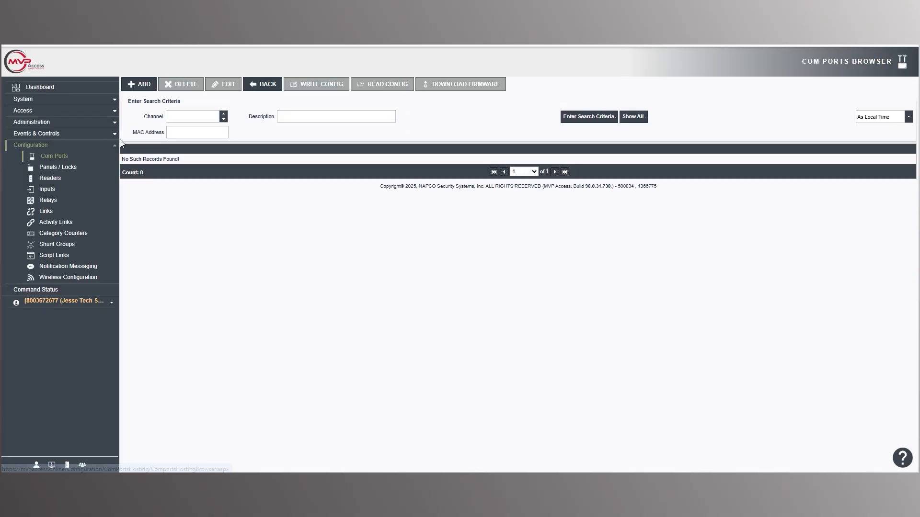
left_click(141, 85)
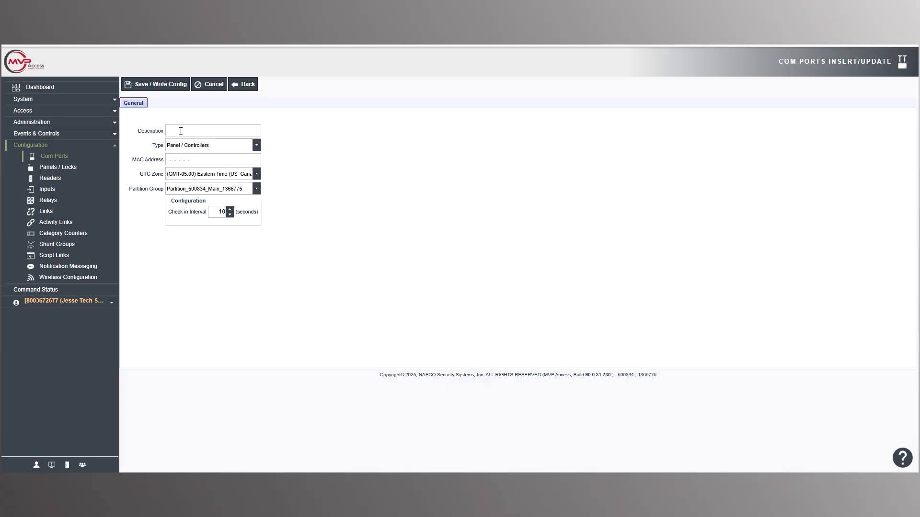
left_click(181, 131)
left_click(218, 153)
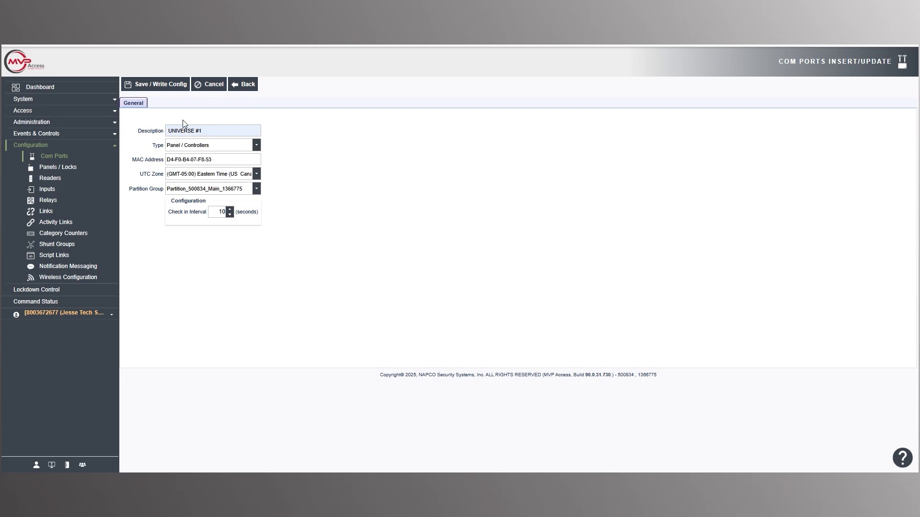
left_click(148, 85)
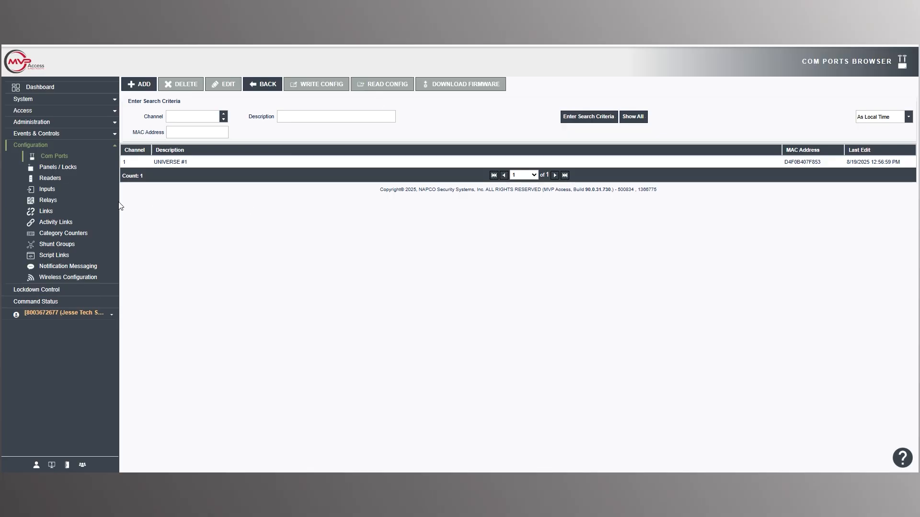
Add and save a panel named UNIVERSE #1 of type uniVerse, using panel address 1 and the UNIVERSE #1 com port.
left_click(68, 171)
left_click(139, 87)
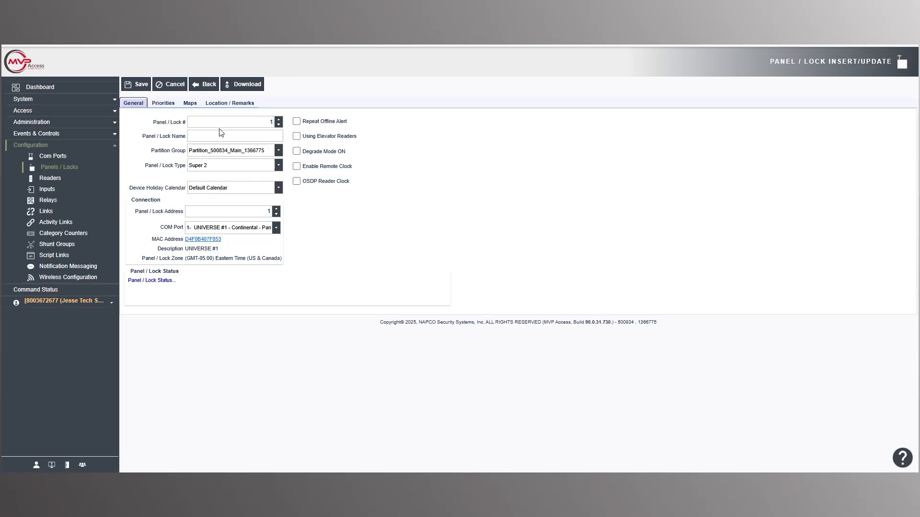
left_click(220, 132)
left_click(245, 175)
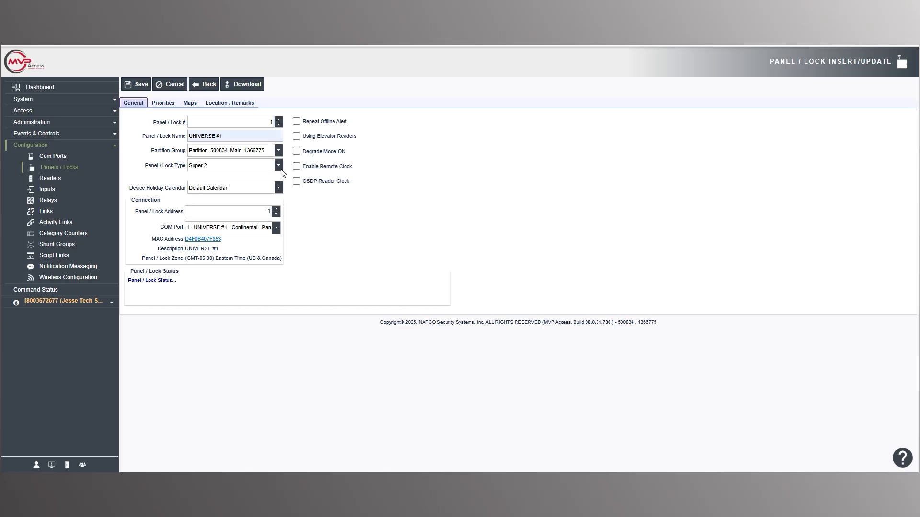
left_click(242, 166)
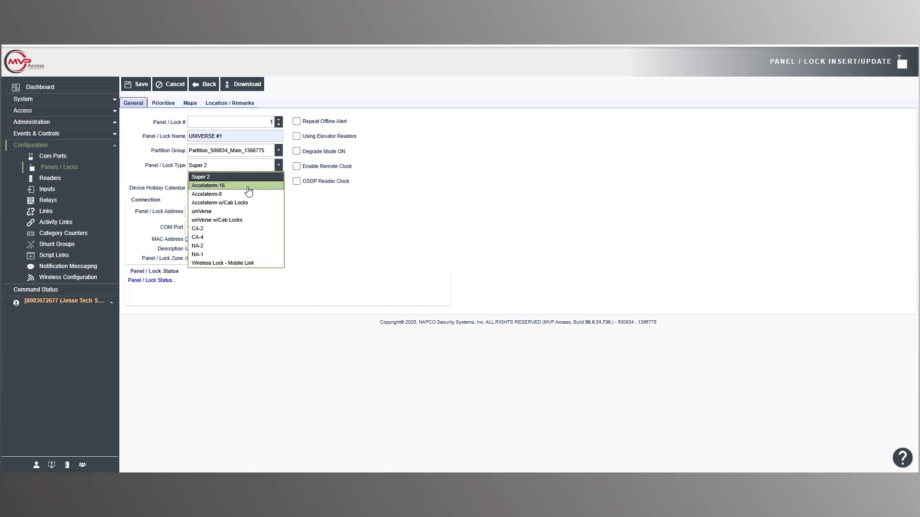
left_click(228, 213)
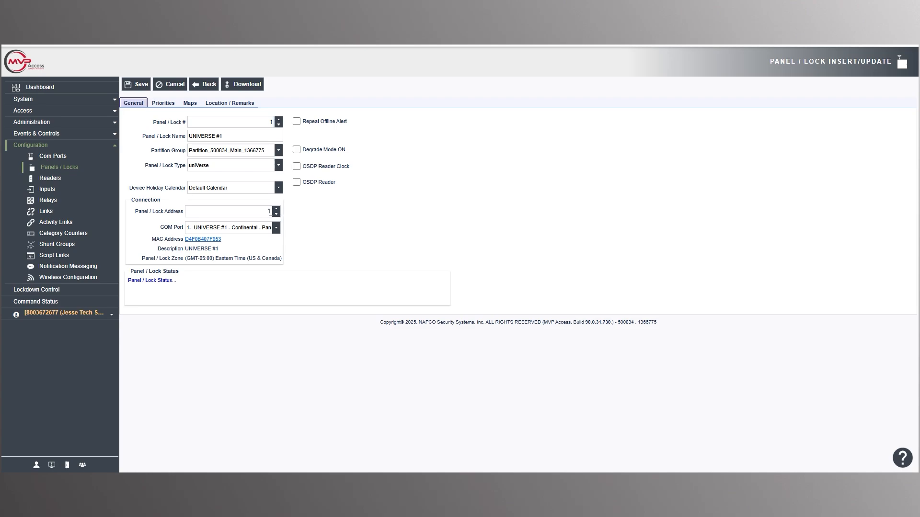
left_click(276, 229)
left_click(277, 230)
left_click(142, 89)
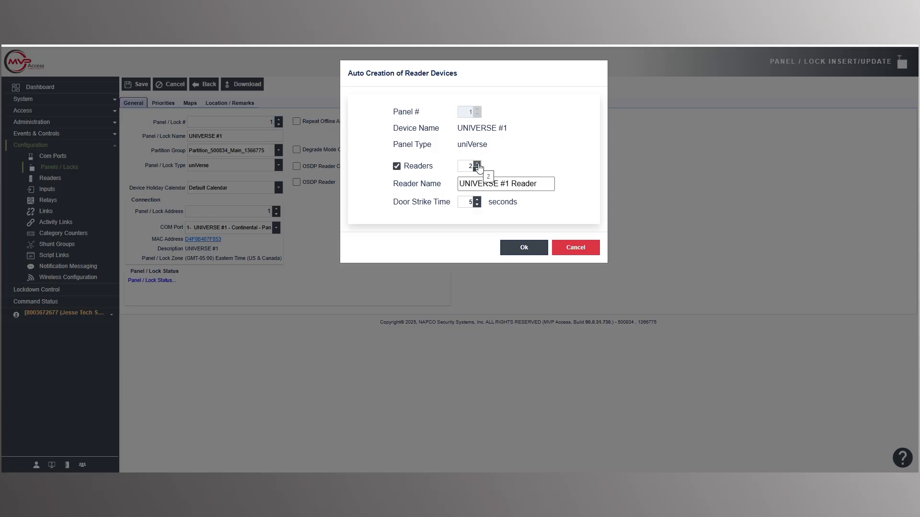
Auto-create two readers named UNIVERSE #1 Reader for the new panel with a 5-second door strike time.
left_click(478, 170)
left_click(478, 163)
left_click(509, 248)
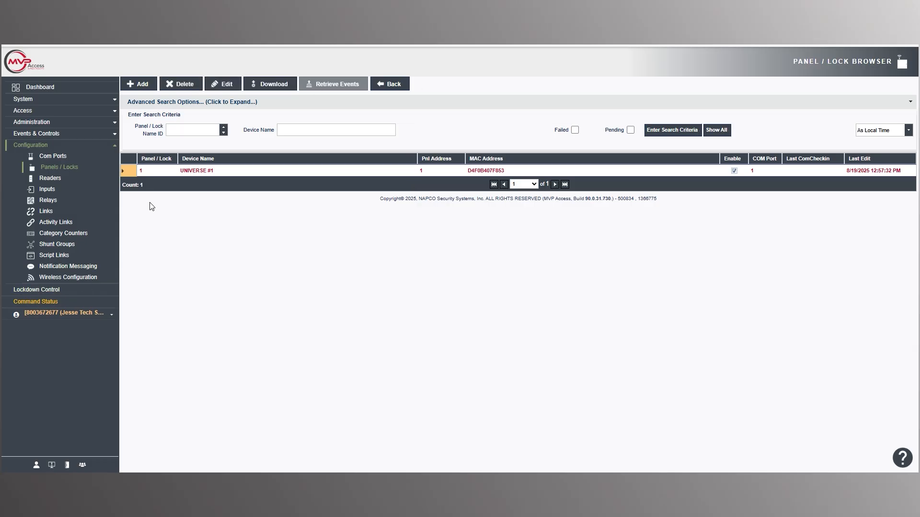
Monitor the panel's download progress in Command Status and check its connection on the dashboard.
left_click(34, 304)
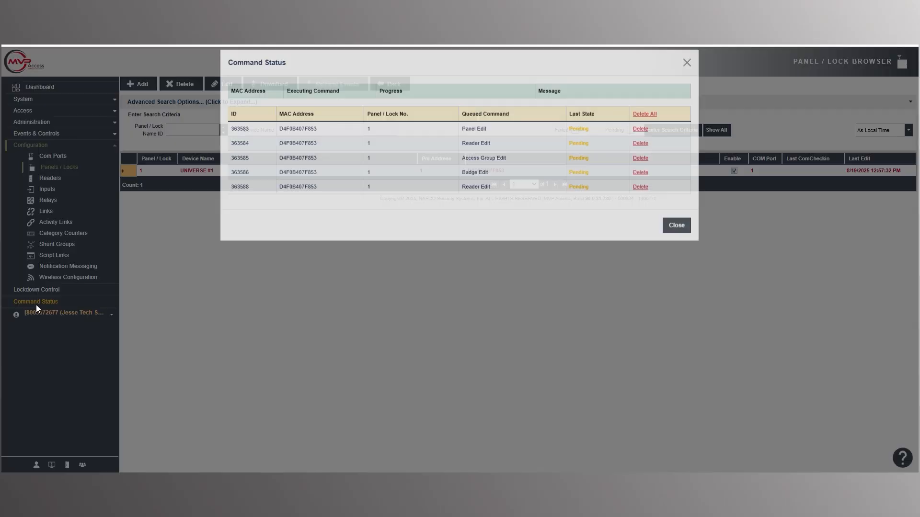
left_click_drag(341, 78, 515, 178)
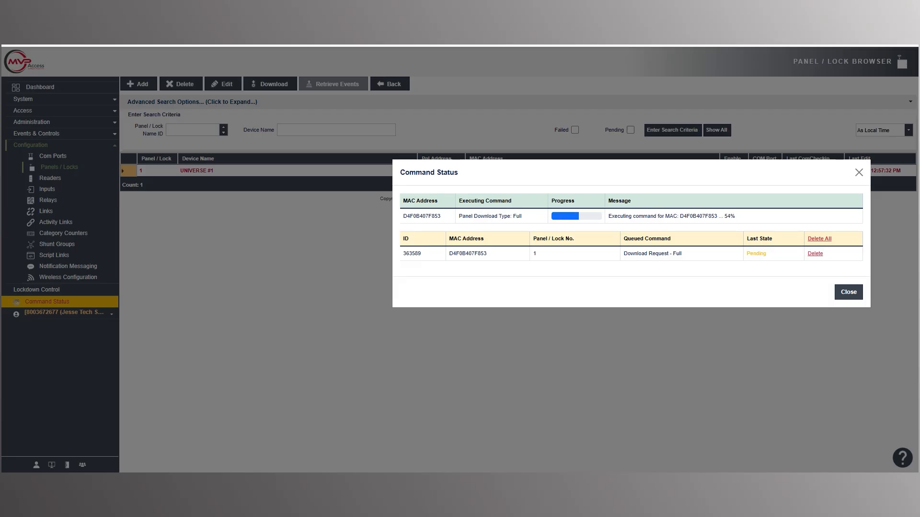
left_click(850, 293)
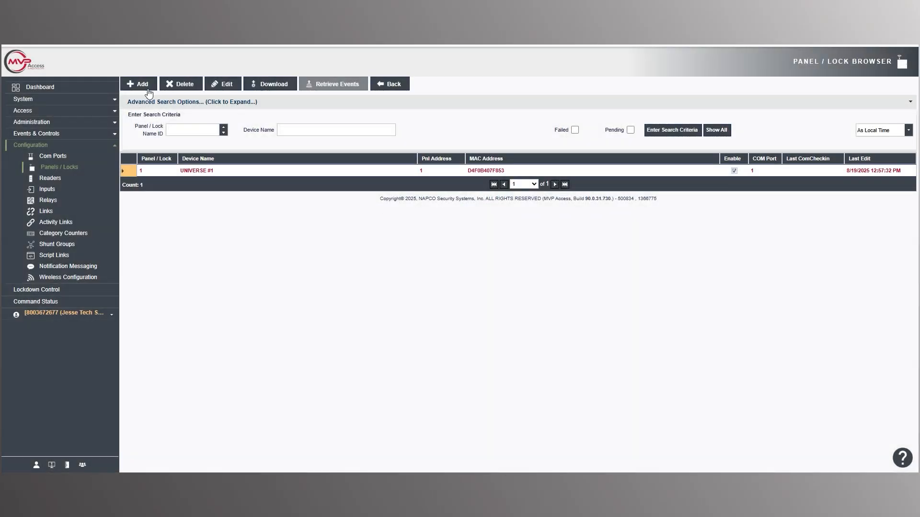
left_click(72, 177)
left_click(50, 88)
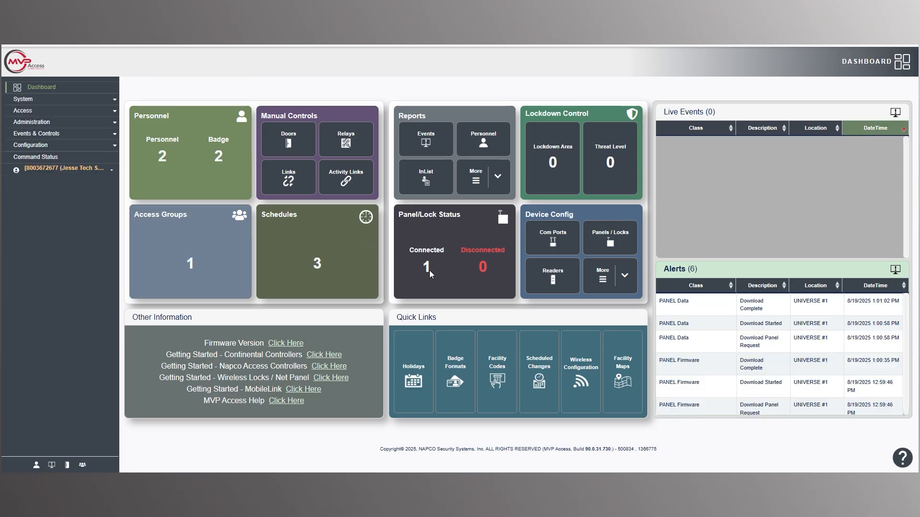
Acknowledge all pending alerts in Events and Pending Alerts.
left_click(71, 134)
left_click(69, 147)
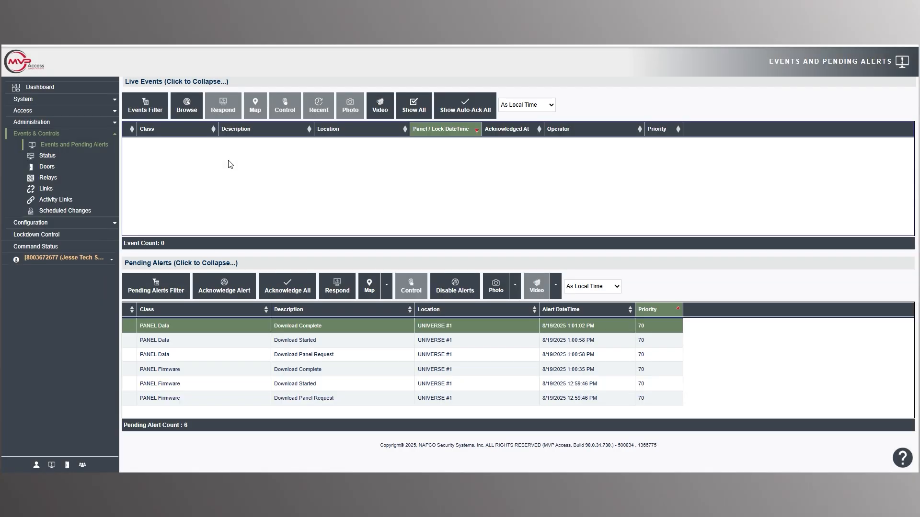
left_click(287, 287)
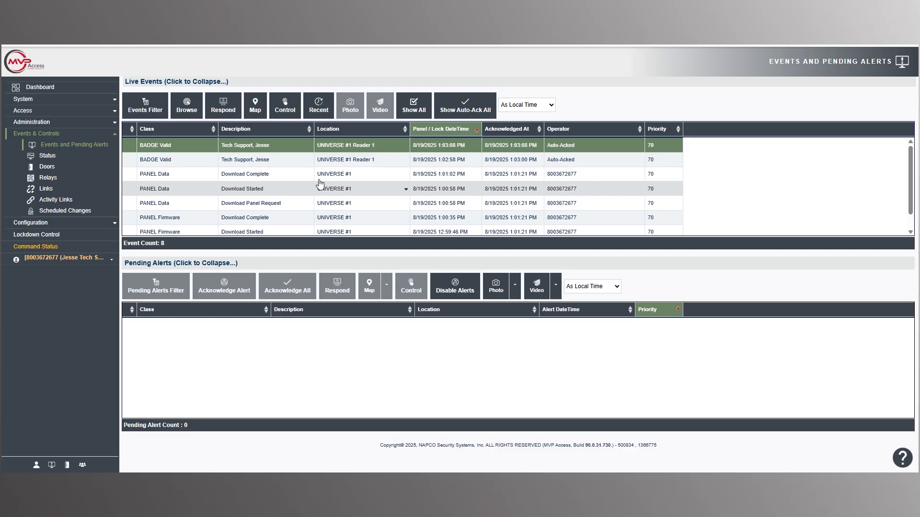
Review the General, Door Control and Options settings of UNIVERSE #1 Reader 1, and return to the dashboard.
left_click(30, 223)
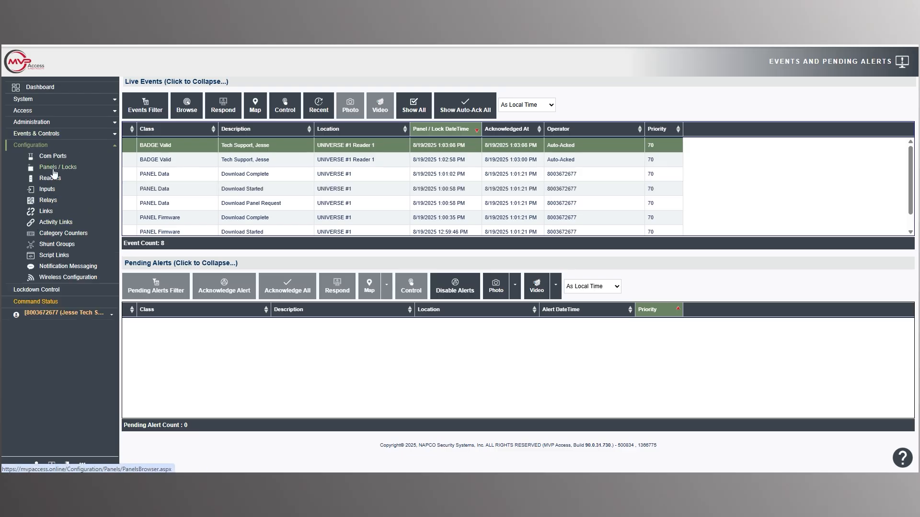
left_click(51, 179)
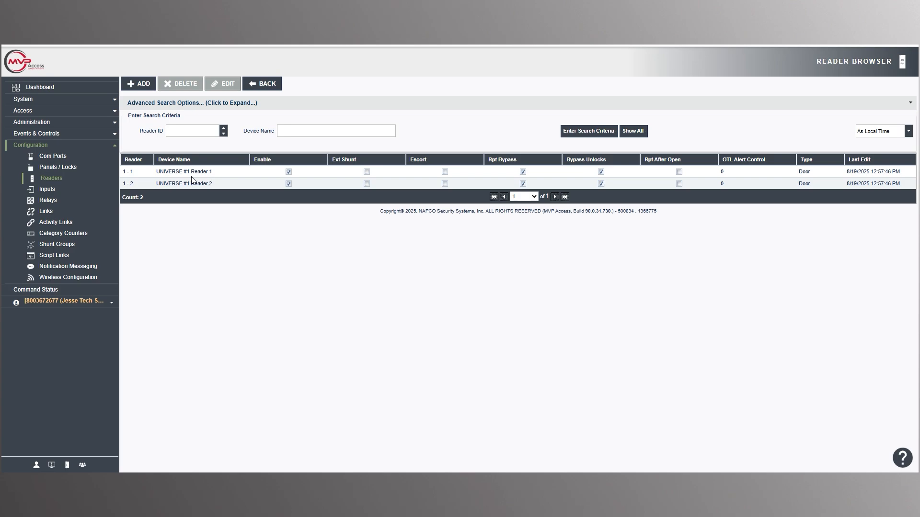
double_click(190, 177)
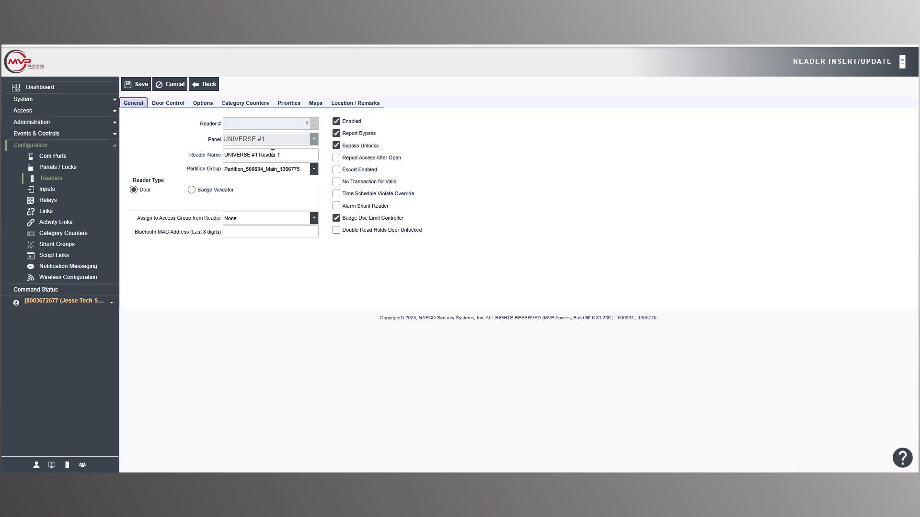
left_click(168, 103)
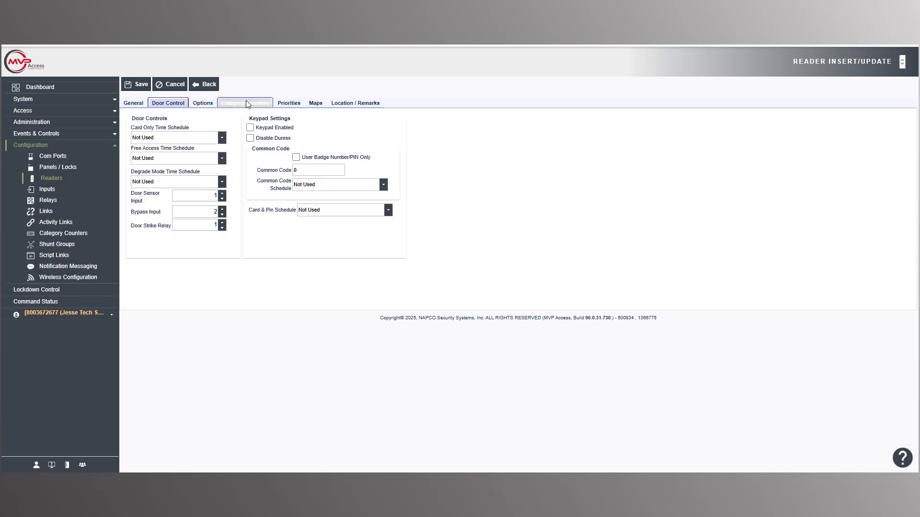
left_click(195, 102)
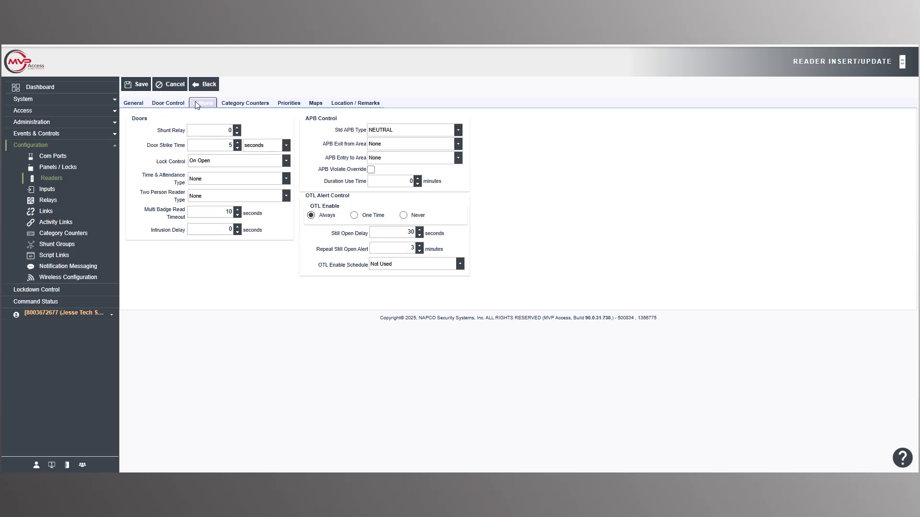
left_click(133, 107)
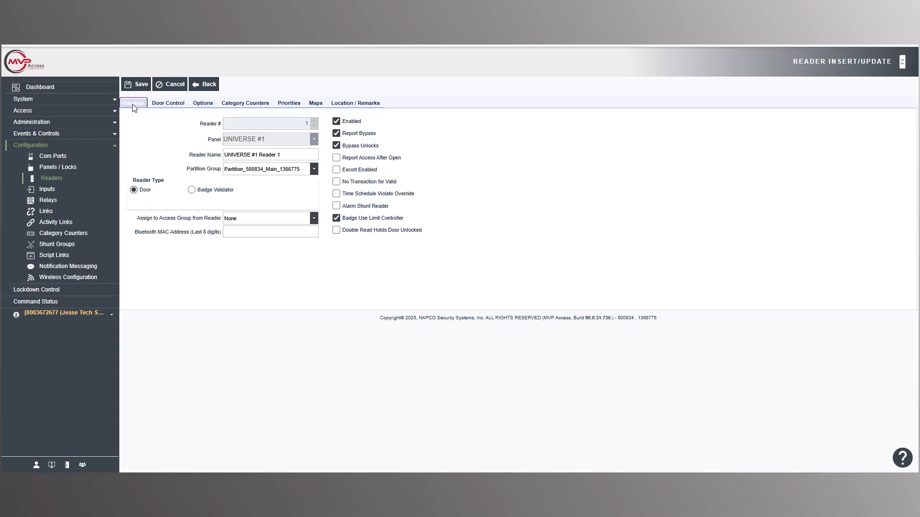
left_click(68, 92)
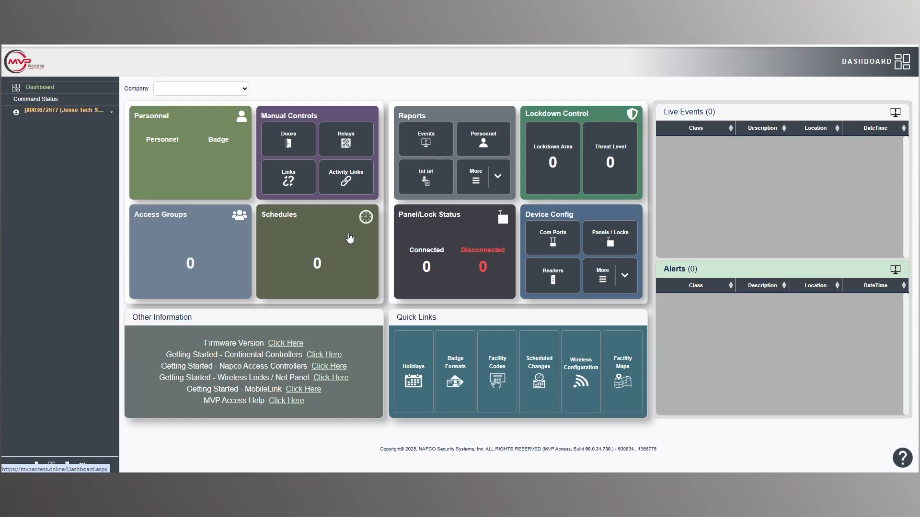